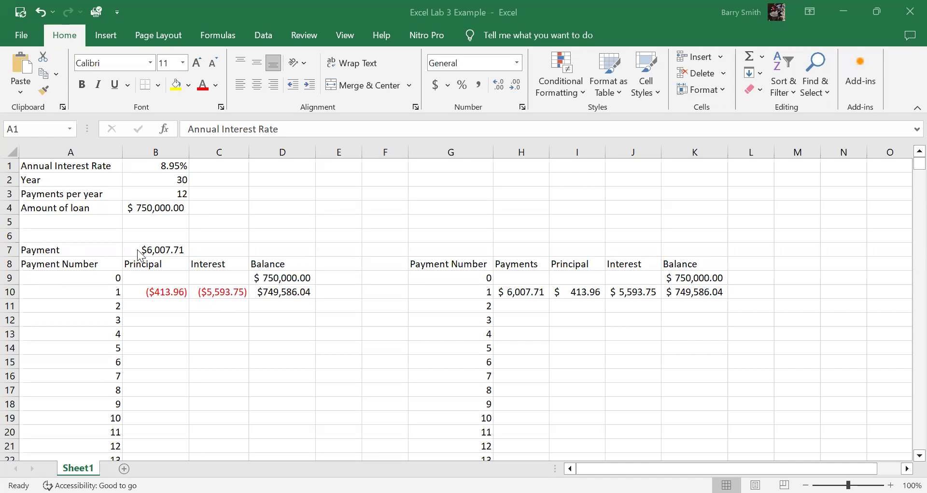
# Step: Edit the PMT formula in B7 to divide the rate by B3, giving =PMT(B1/B3, B2*B3,-B4)
pyautogui.click(152, 250)
pyautogui.click(204, 128)
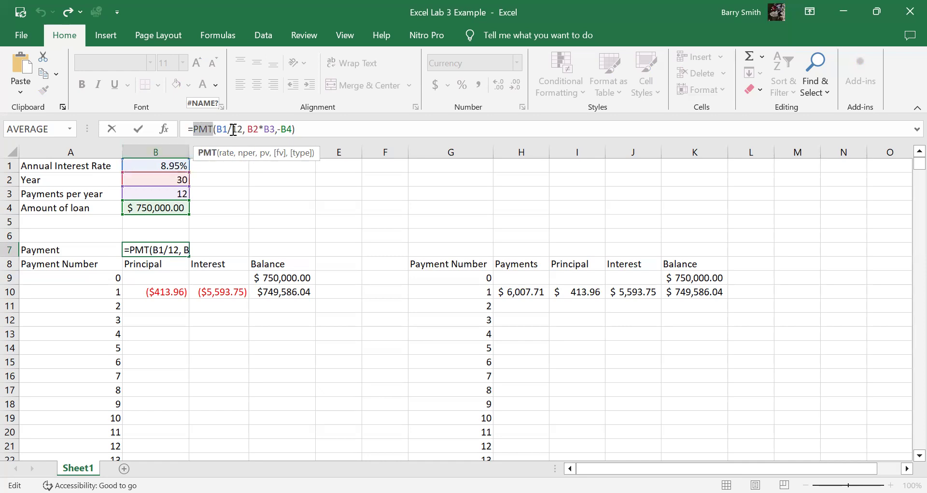
pyautogui.moveTo(233, 129); pyautogui.dragTo(244, 129)
pyautogui.click(174, 194)
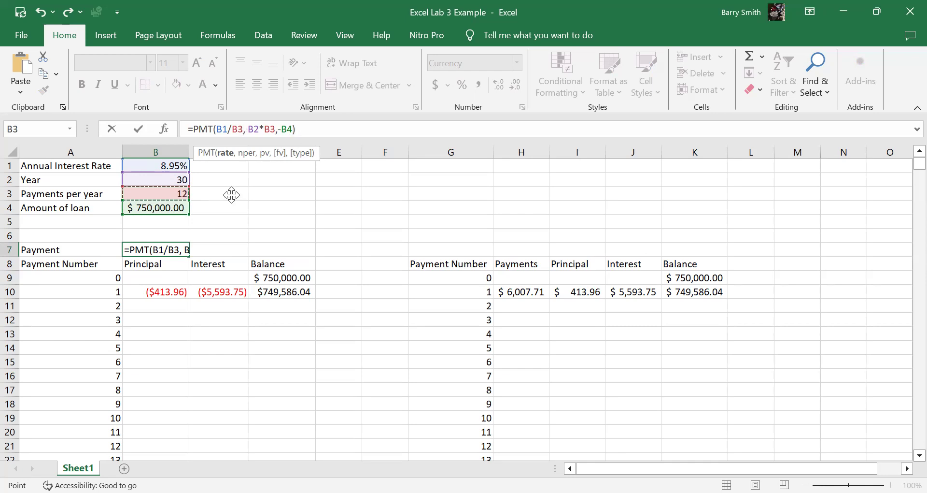
pyautogui.press('Return')
pyautogui.click(176, 250)
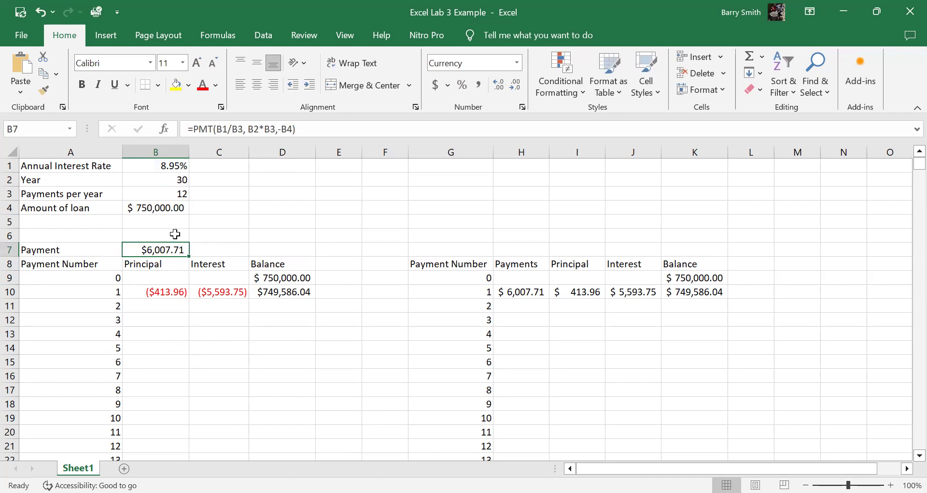
# Step: Review the first table's headings in A8:D8 and the full range of payment numbers in column A
pyautogui.moveTo(97, 266); pyautogui.dragTo(255, 264)
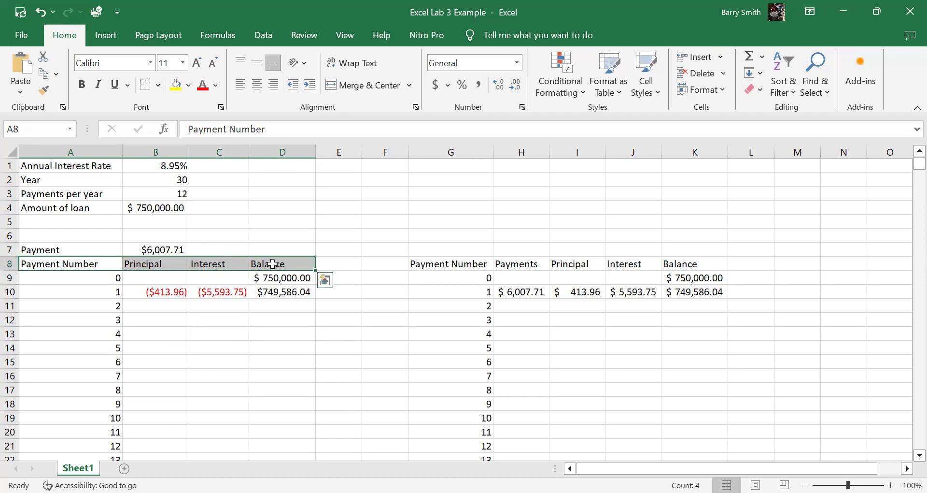
pyautogui.click(77, 278)
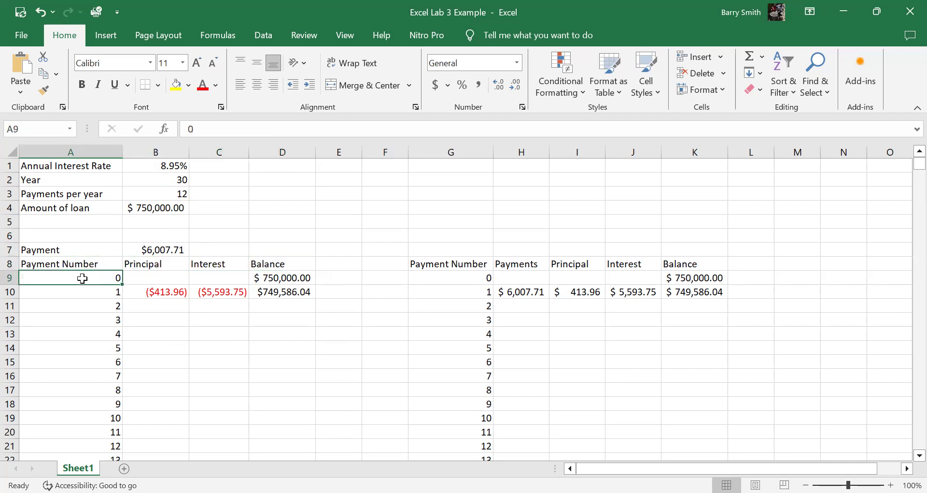
pyautogui.scroll(-1, 77, 278)
pyautogui.press('End')
pyautogui.hotkey('shift', 'Down')
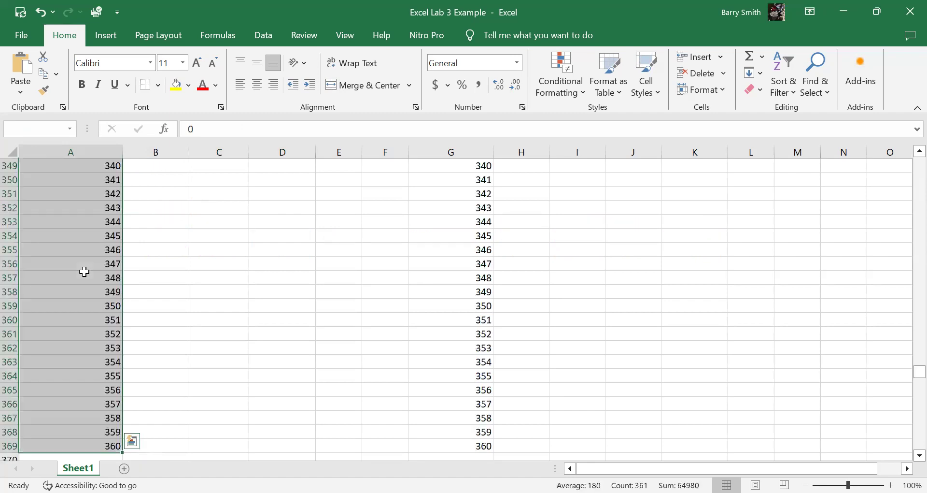
pyautogui.press('End')
pyautogui.hotkey('shift', 'Up')
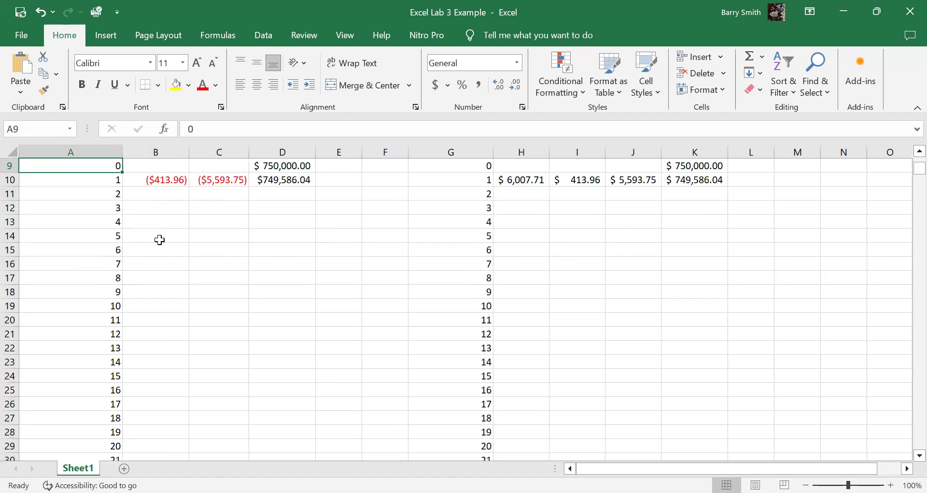
# Step: View the Series fill settings for the payment numbers without applying them
pyautogui.click(756, 73)
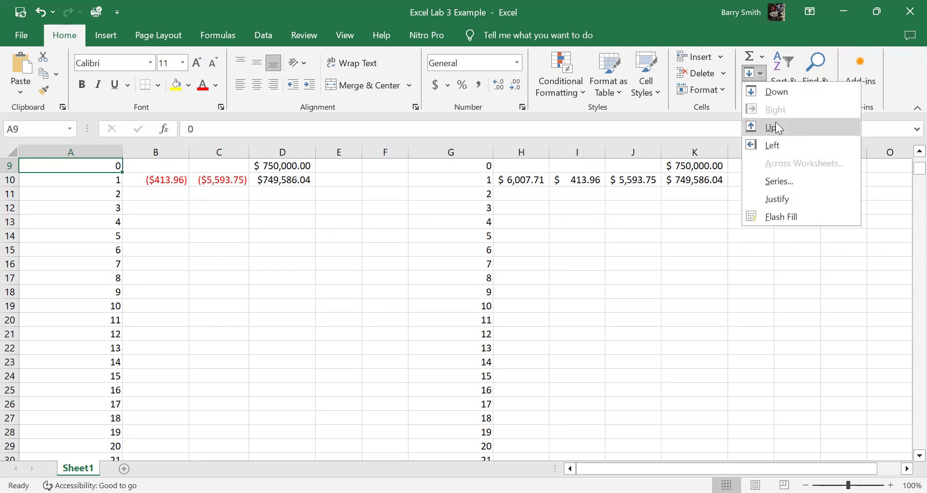
pyautogui.click(789, 184)
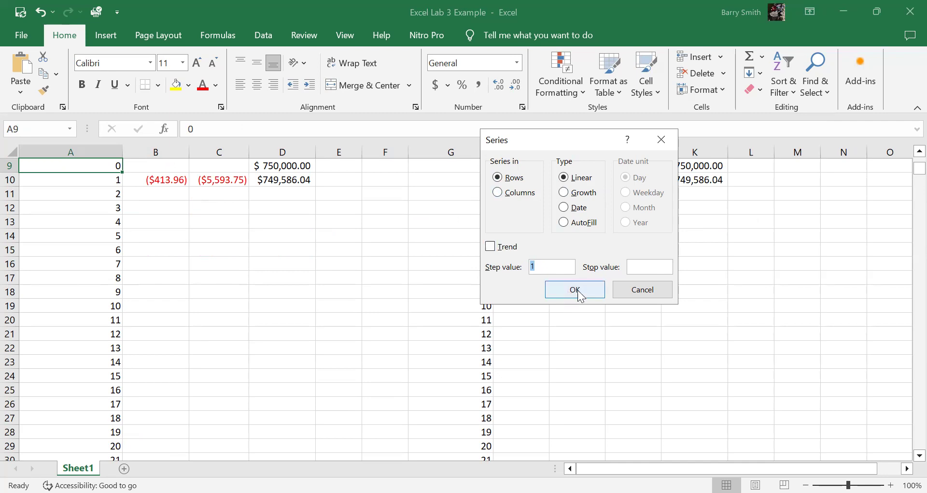
pyautogui.click(644, 289)
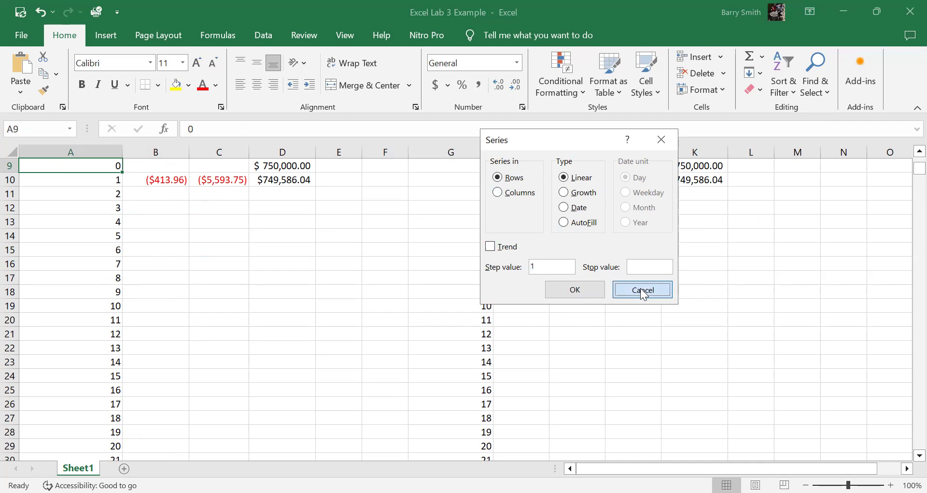
# Step: Inspect the formula for the opening balance in D9 and the loan amount it refers to
pyautogui.scroll(1, 123, 202)
pyautogui.scroll(1, 124, 201)
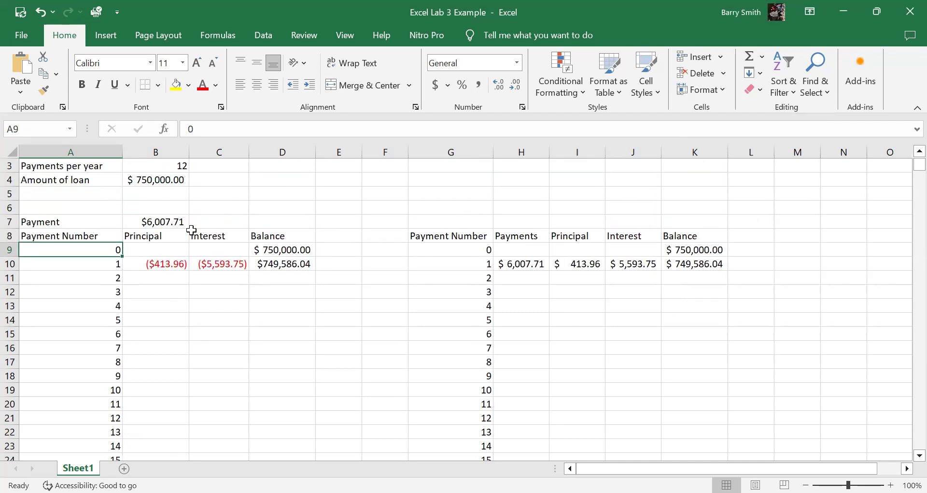
pyautogui.click(284, 249)
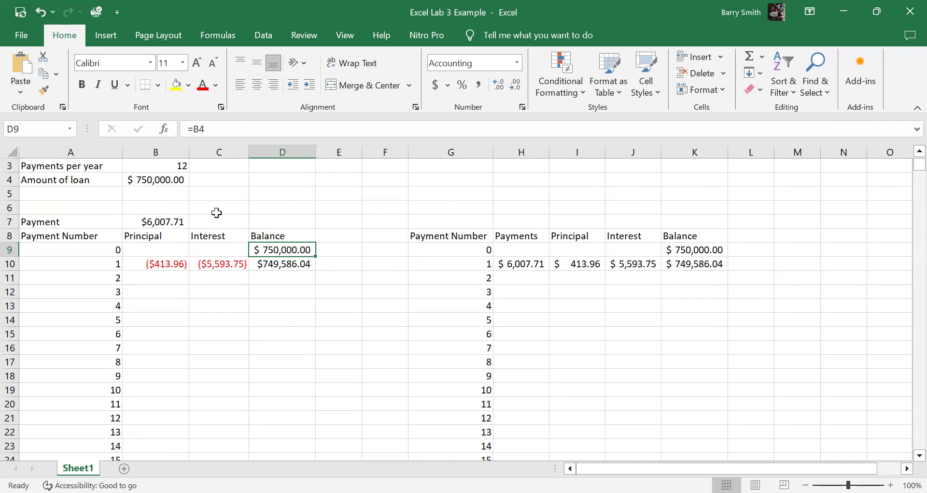
pyautogui.scroll(1, 188, 203)
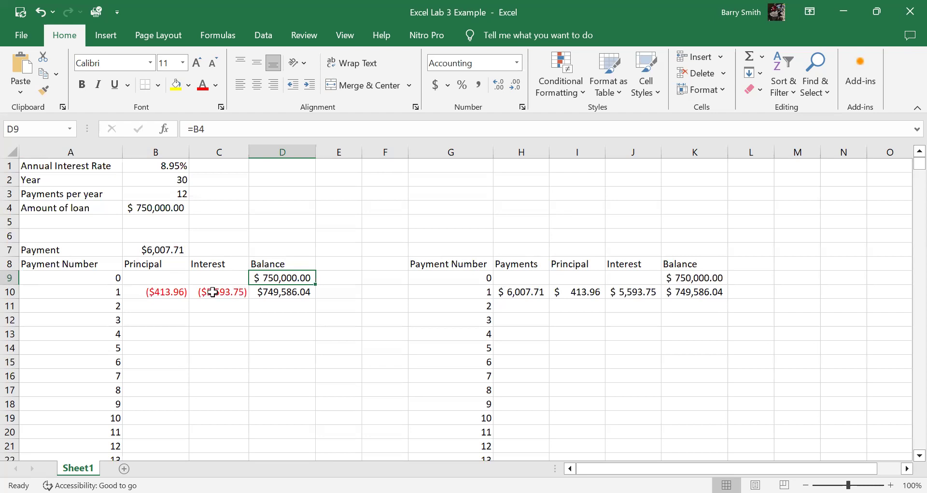
# Step: Make the B3 reference absolute in the principal formula in B10, giving =PPMT($B$1/$B$3,A10,$B$2*$B$3,$B$4)
pyautogui.click(139, 292)
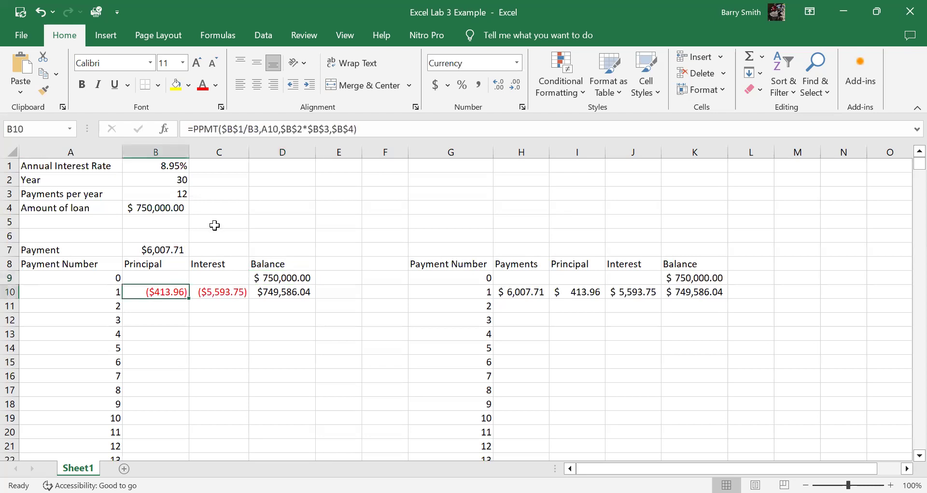
pyautogui.doubleClick(201, 130)
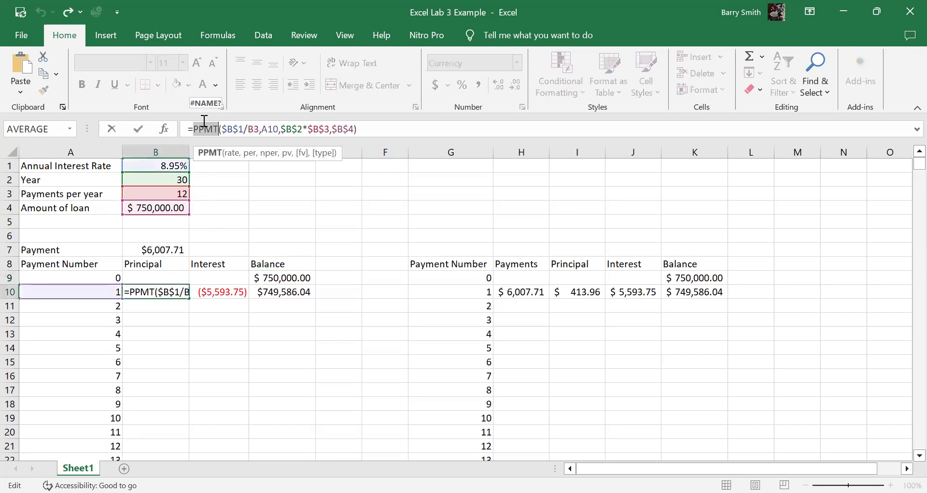
pyautogui.click(249, 131)
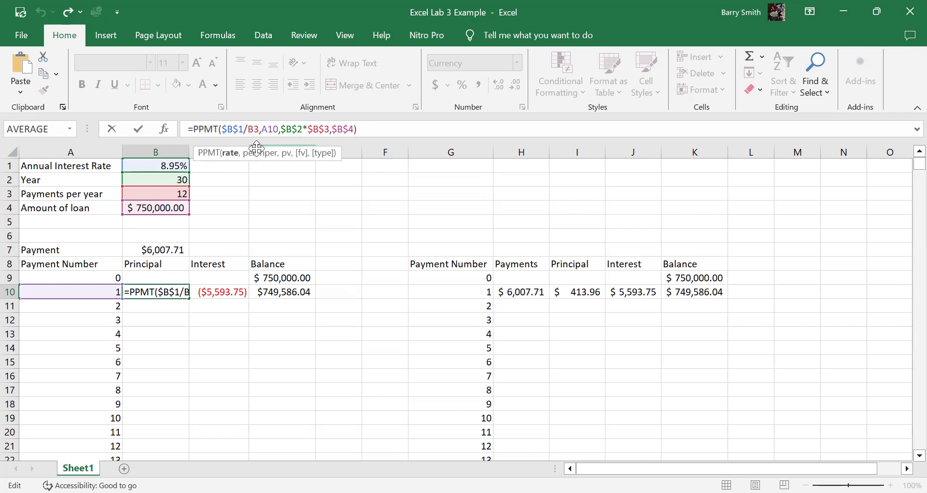
pyautogui.write('$')
pyautogui.click(260, 128)
pyautogui.write('$B$')
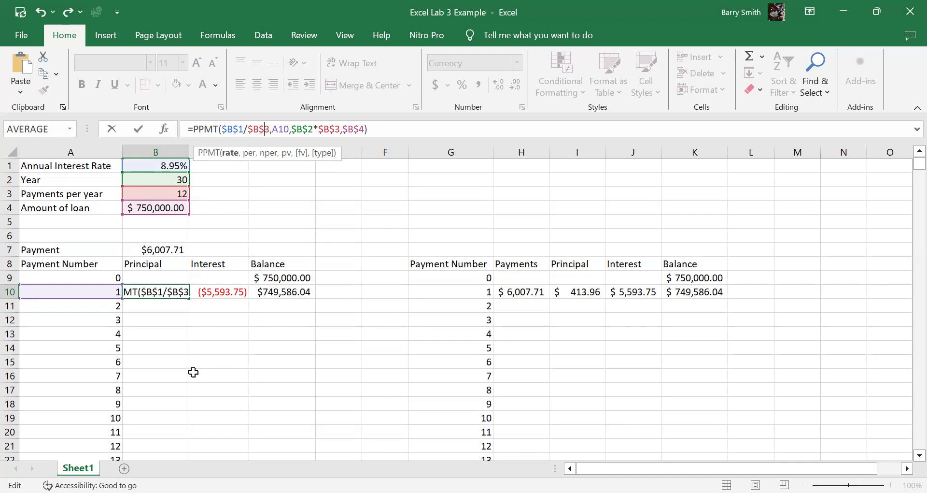
pyautogui.press('Return')
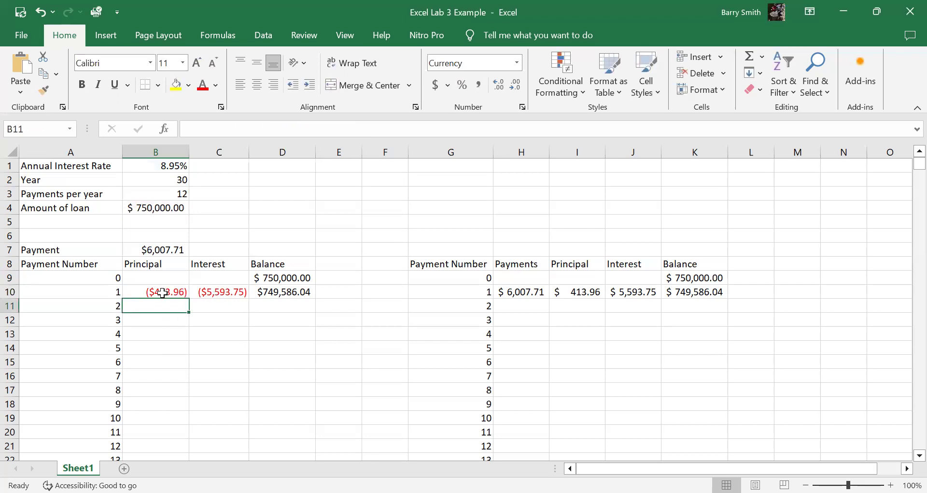
# Step: Make the B3 reference absolute in the interest formula in C10, giving =IPMT($B$1/$B$3,A10,$B$2*$B$3,$B$4)
pyautogui.click(229, 292)
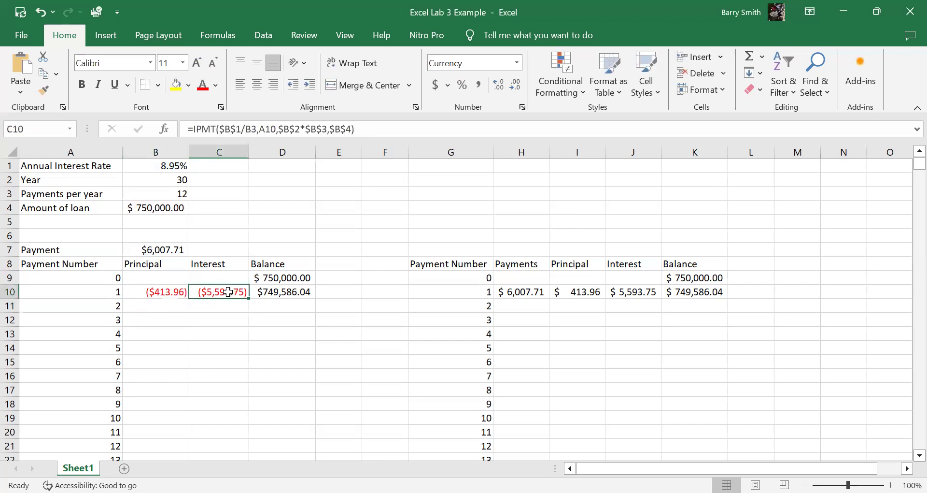
pyautogui.click(198, 128)
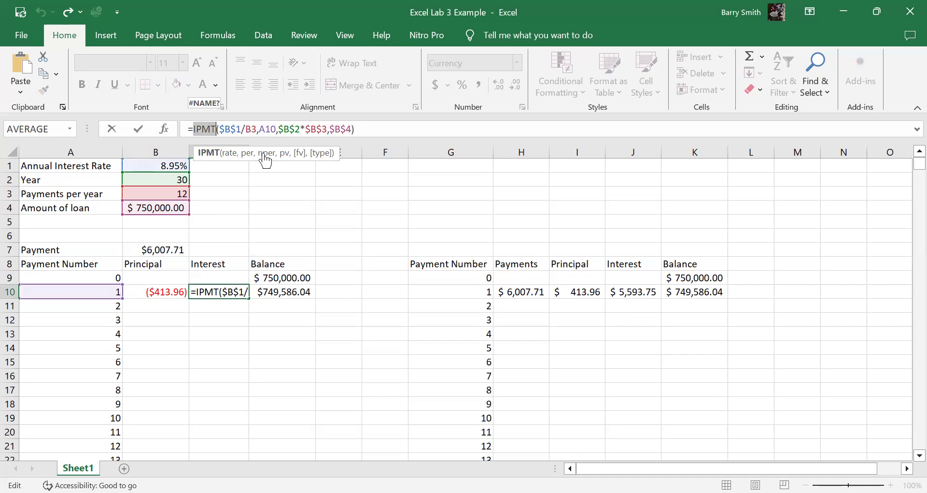
pyautogui.click(245, 129)
pyautogui.write('$')
pyautogui.click(256, 129)
pyautogui.write('$B$')
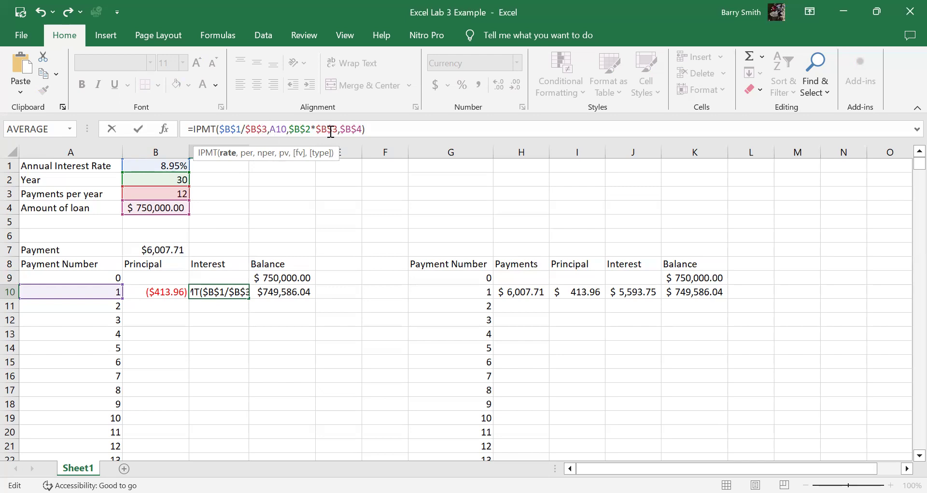
pyautogui.click(213, 307)
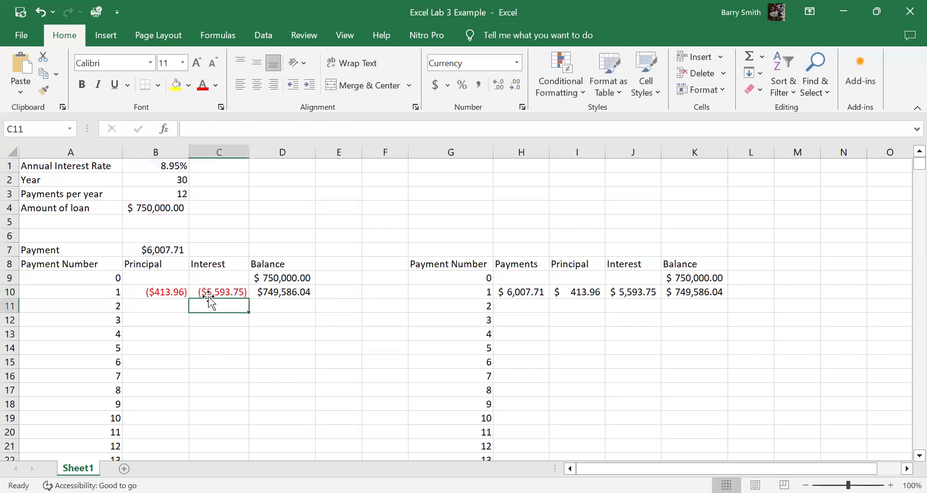
# Step: Examine the balance formula in D10 together with the D9 and B10 cells it refers to
pyautogui.click(288, 292)
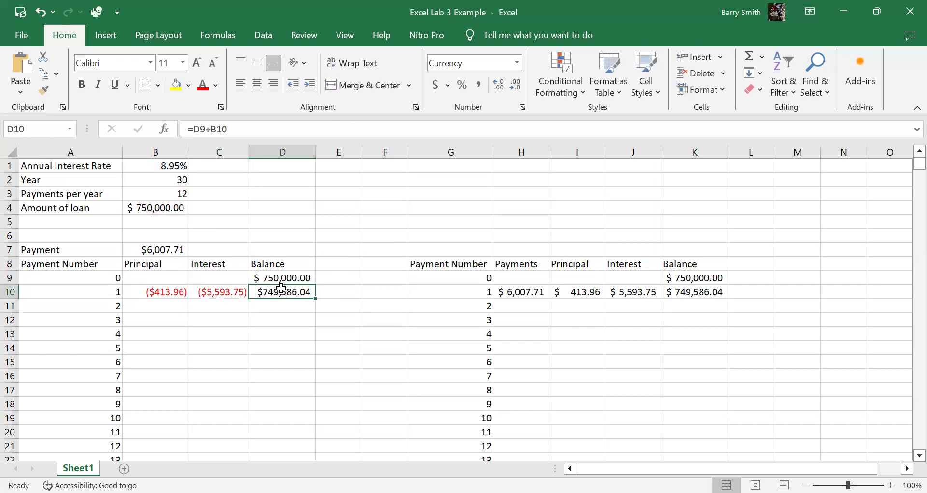
pyautogui.click(290, 277)
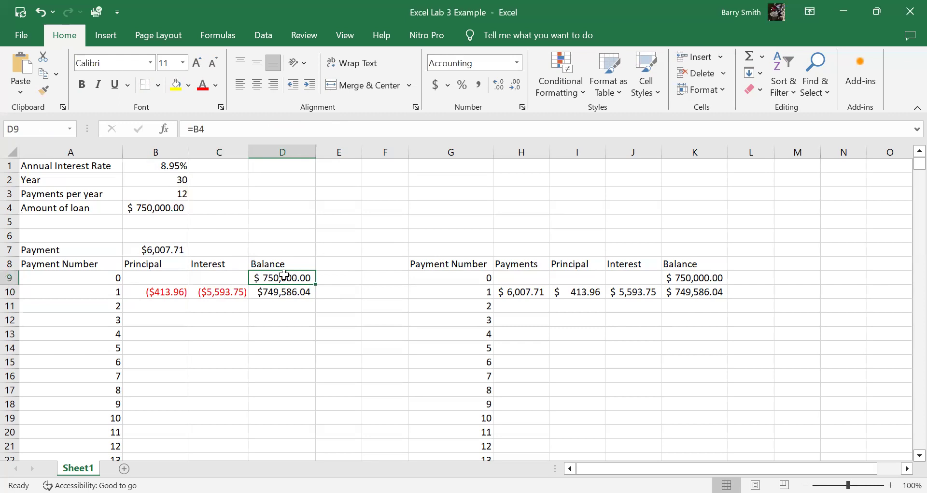
pyautogui.click(165, 292)
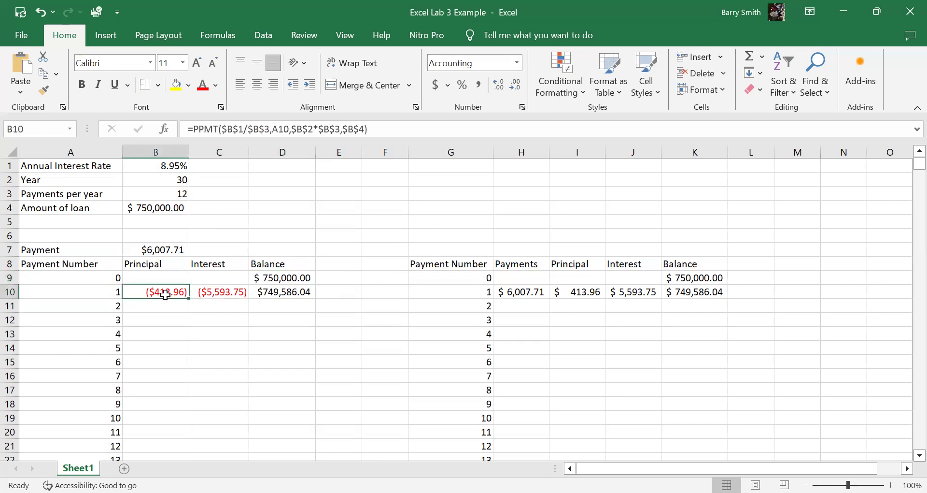
pyautogui.click(294, 295)
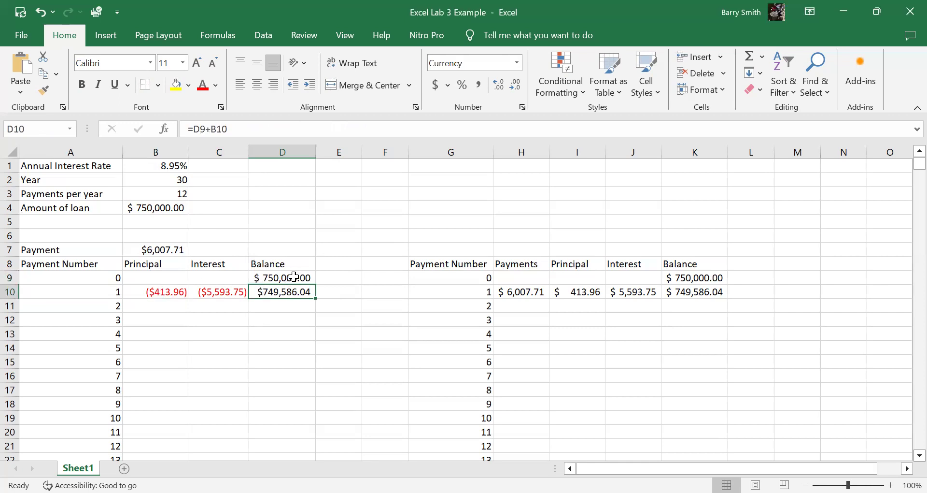
# Step: Fill the principal, interest and balance formulas from B10:D10 down to payment 360 in row 369
pyautogui.moveTo(167, 292); pyautogui.dragTo(273, 387)
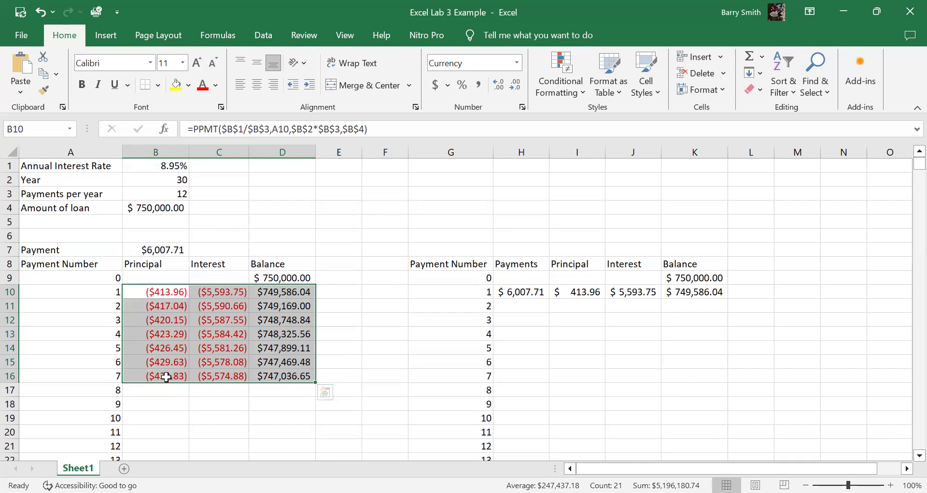
pyautogui.moveTo(167, 377); pyautogui.dragTo(302, 424)
pyautogui.hotkey('ctrl', 'd')
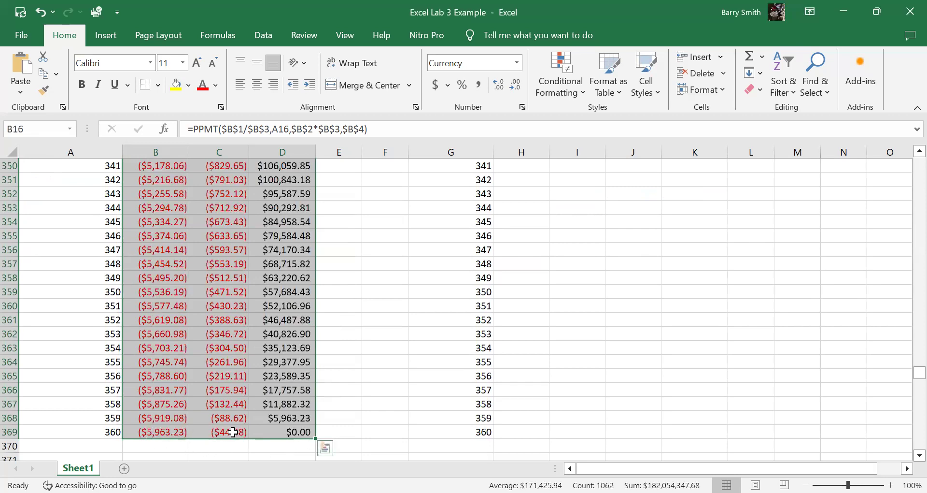
# Step: Check the balance, interest and principal formulas of payment 360, and compare with the first principal formula in B10
pyautogui.click(307, 431)
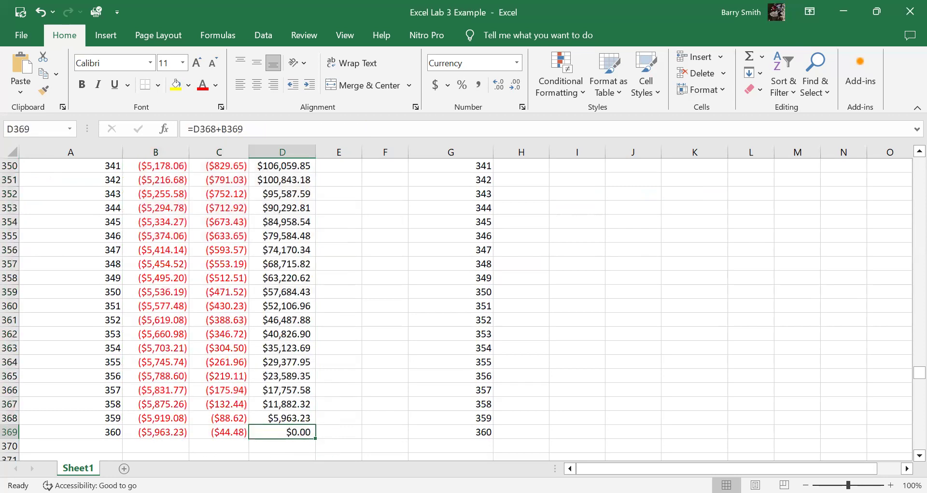
pyautogui.click(236, 433)
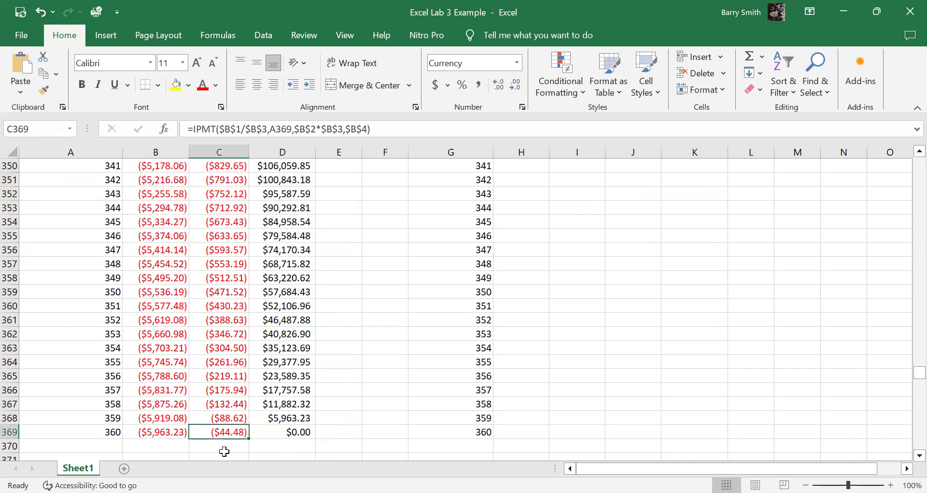
pyautogui.click(163, 433)
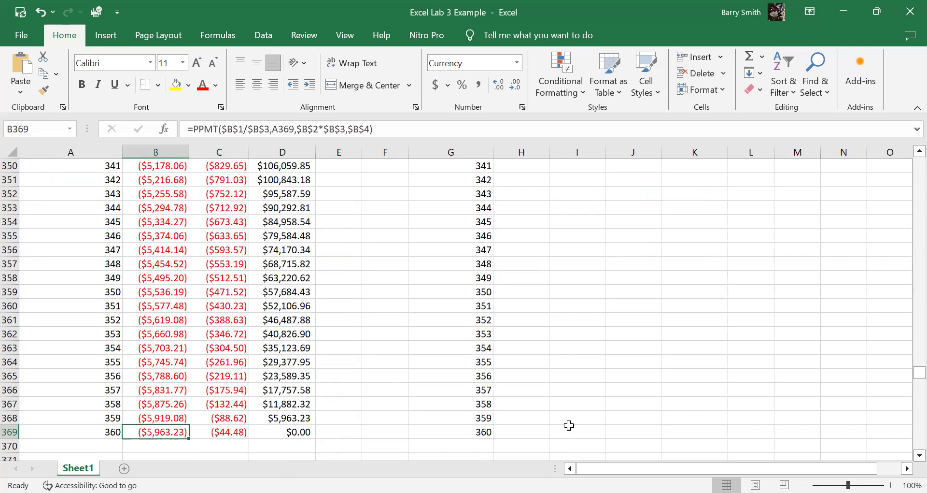
pyautogui.moveTo(906, 372); pyautogui.dragTo(908, 154)
pyautogui.click(159, 292)
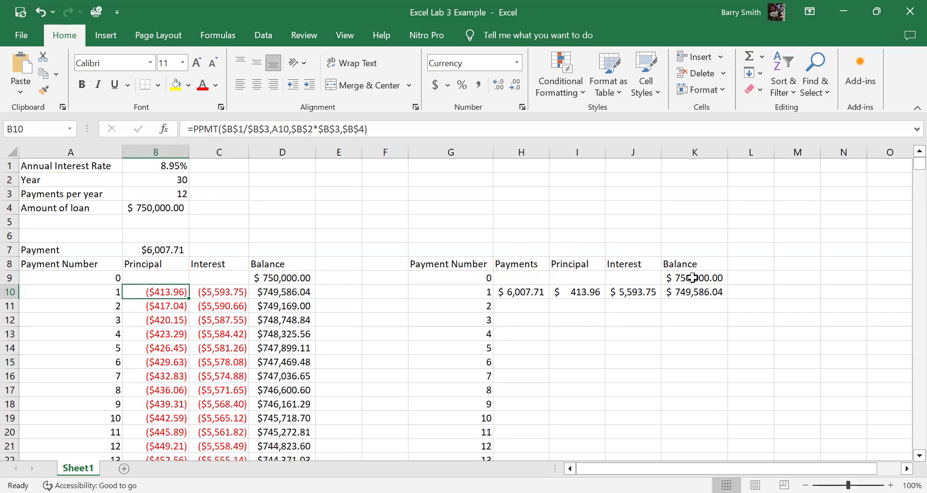
# Step: Try to fill the H10 payment formula down to H14, and clear the copied cells H11:H14
pyautogui.click(516, 292)
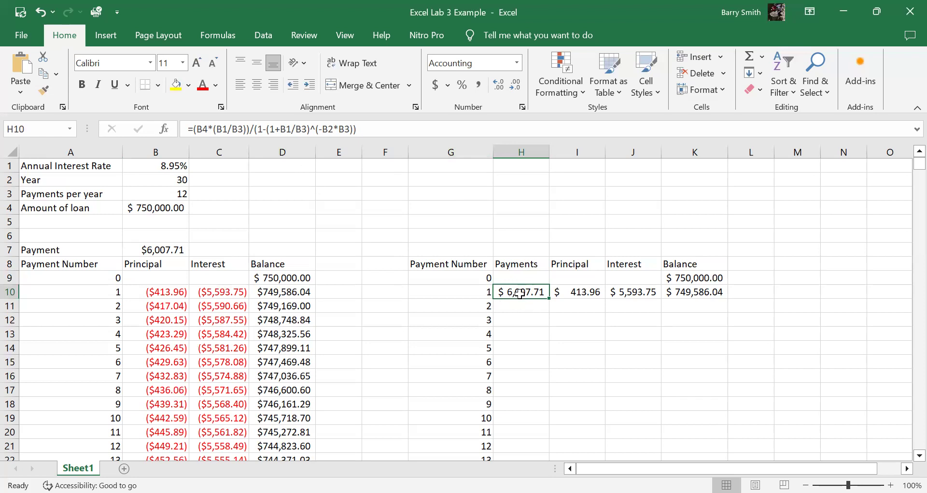
pyautogui.moveTo(520, 293); pyautogui.dragTo(535, 349)
pyautogui.hotkey('ctrl', 'd')
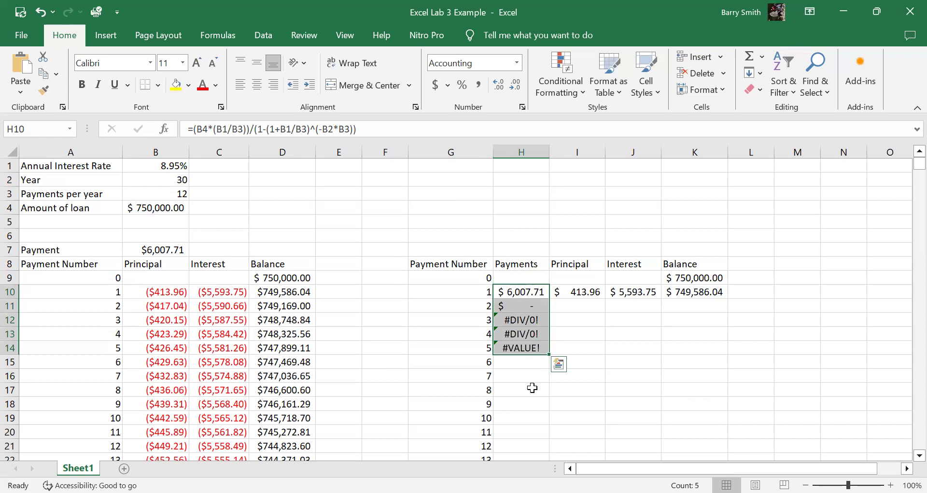
pyautogui.moveTo(527, 306); pyautogui.dragTo(533, 348)
pyautogui.press('Delete')
pyautogui.click(526, 292)
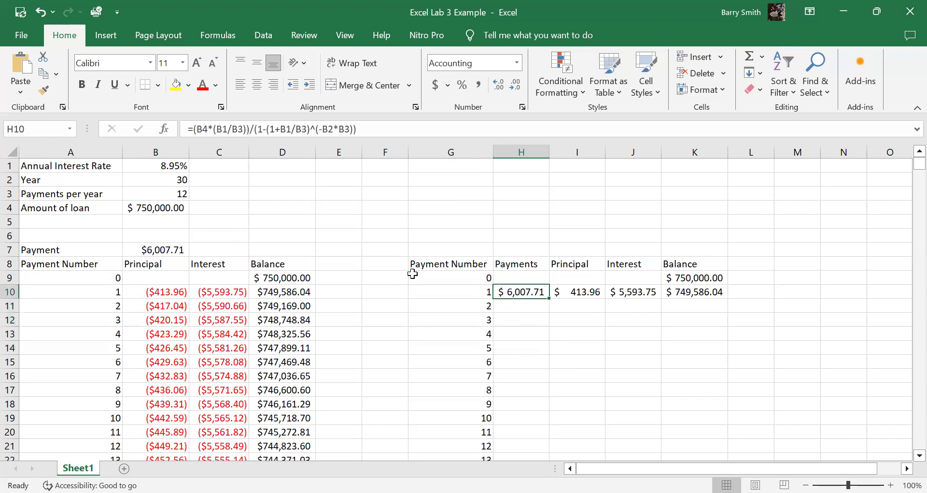
# Step: Make the B4, B1 and B3 references in the numerator of the H10 payment formula absolute, giving ($B$4*($B$1/$B$3))
pyautogui.click(196, 128)
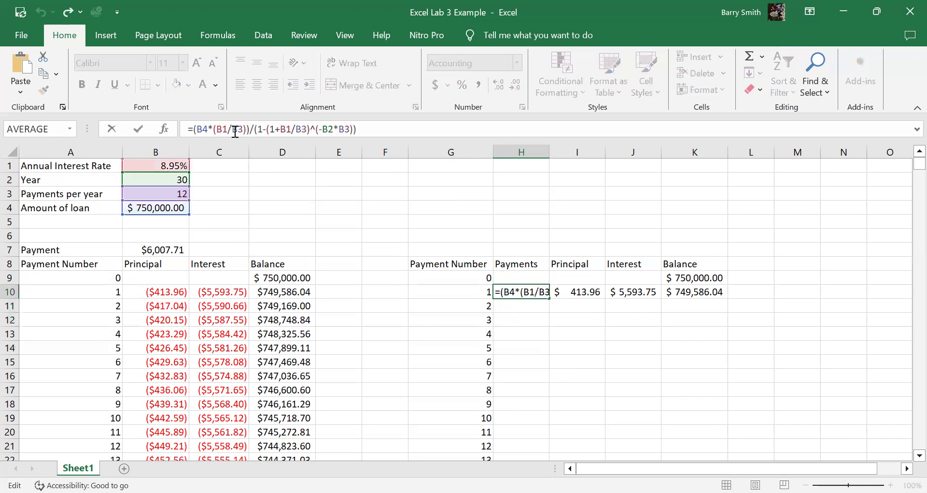
pyautogui.write('$')
pyautogui.click(206, 128)
pyautogui.write('$')
pyautogui.click(230, 128)
pyautogui.write('$B')
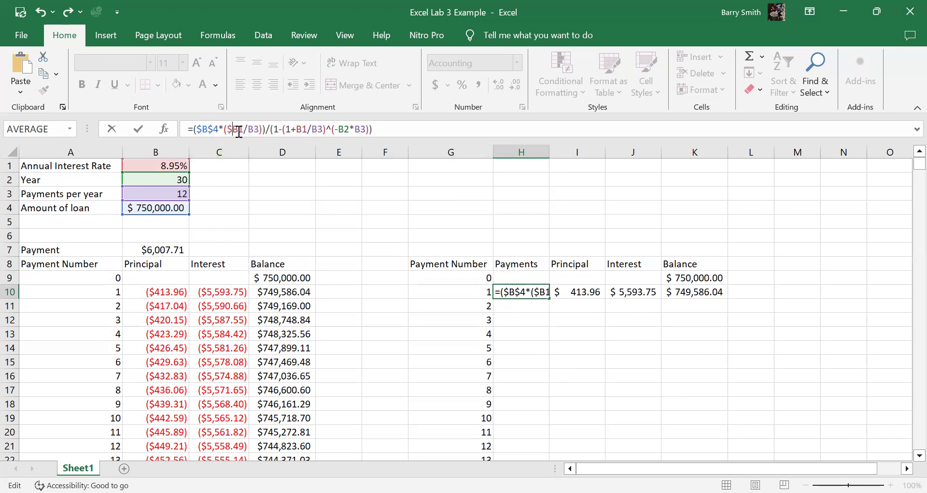
pyautogui.write('$')
pyautogui.click(257, 127)
pyautogui.write('$')
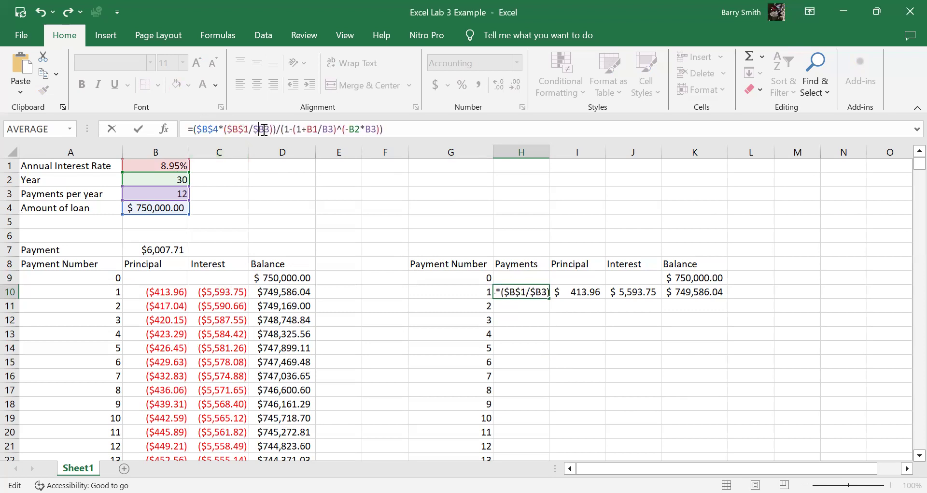
pyautogui.press('Right')
pyautogui.write('$')
# Step: Make the denominator references of the H10 payment formula absolute, giving (1-(1+$B$1/$B$3)^(-$B$2*$B$3))
pyautogui.click(314, 127)
pyautogui.write('$B$')
pyautogui.click(339, 129)
pyautogui.write('$')
pyautogui.press('Right')
pyautogui.write('$')
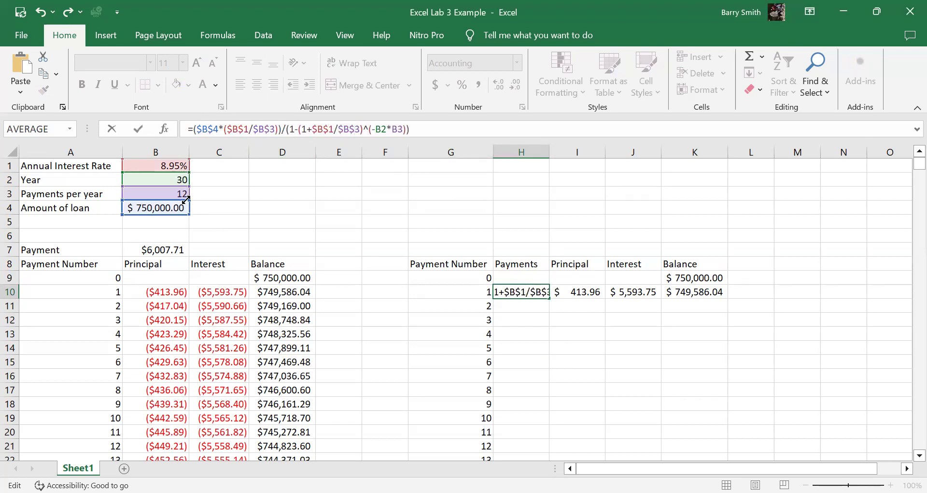
pyautogui.click(378, 129)
pyautogui.write('$')
pyautogui.press('Right')
pyautogui.write('$')
pyautogui.click(404, 129)
pyautogui.write('$B$')
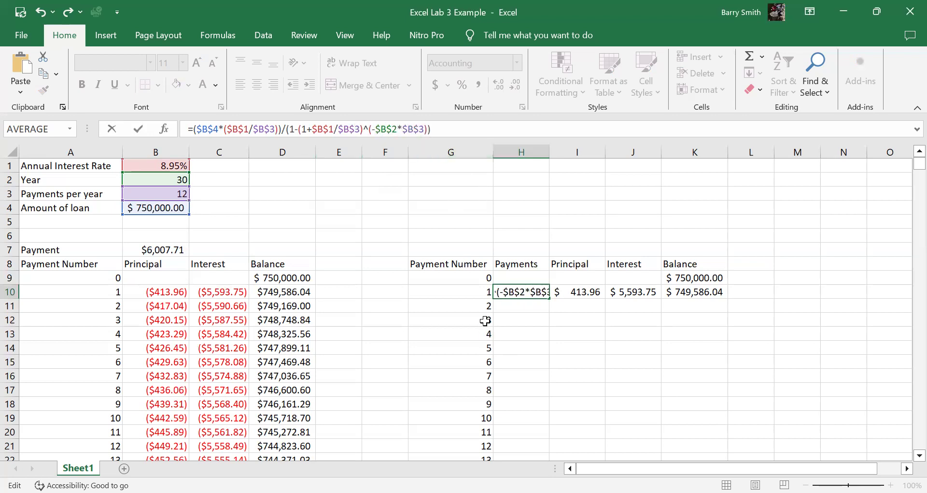
pyautogui.press('Return')
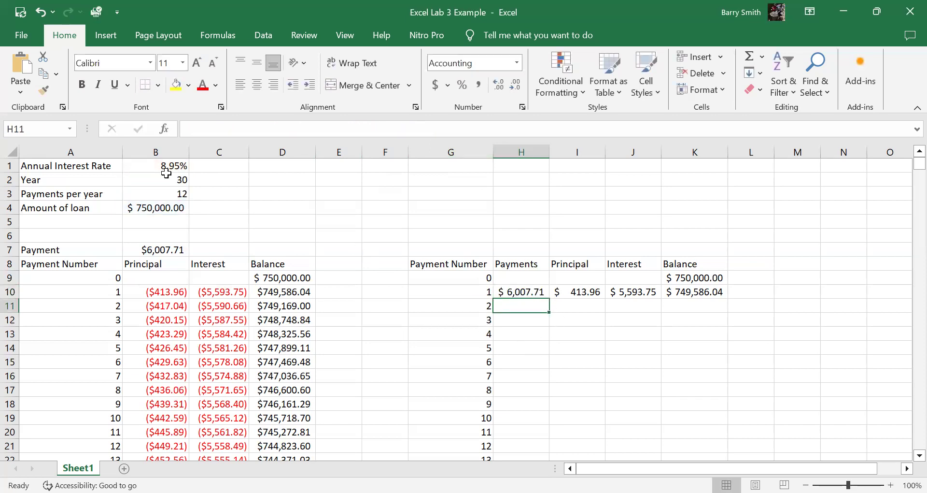
# Step: Fill the H10 payment formula down to H17 for payments 1 to 8
pyautogui.moveTo(520, 292); pyautogui.dragTo(528, 395)
pyautogui.hotkey('ctrl', 'd')
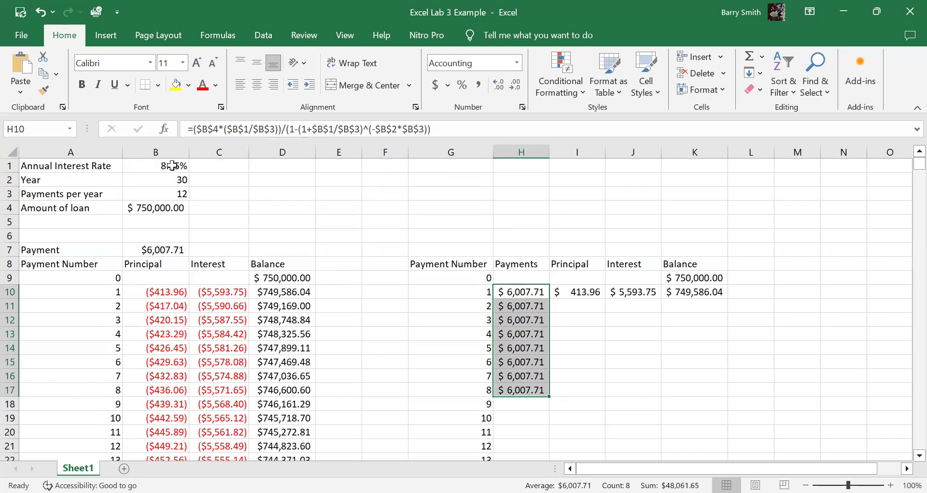
pyautogui.hotkey('ctrl', 'v')
# Step: Compare the IPMT interest formulas in column C from C10 down to C15
pyautogui.click(220, 292)
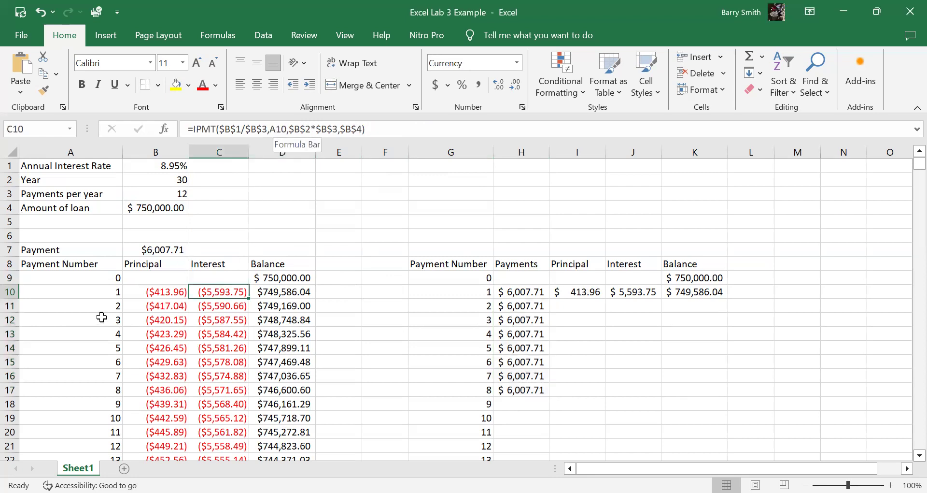
pyautogui.click(216, 307)
pyautogui.click(217, 321)
pyautogui.click(217, 337)
pyautogui.click(216, 359)
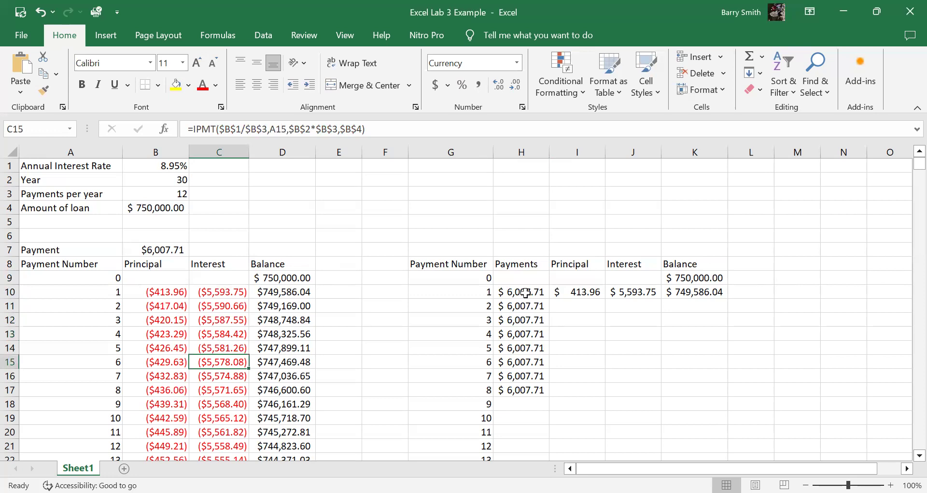
# Step: Make the rate and payments-per-year references in the J10 interest formula absolute, giving =K9*($B$1/$B$3)
pyautogui.click(637, 292)
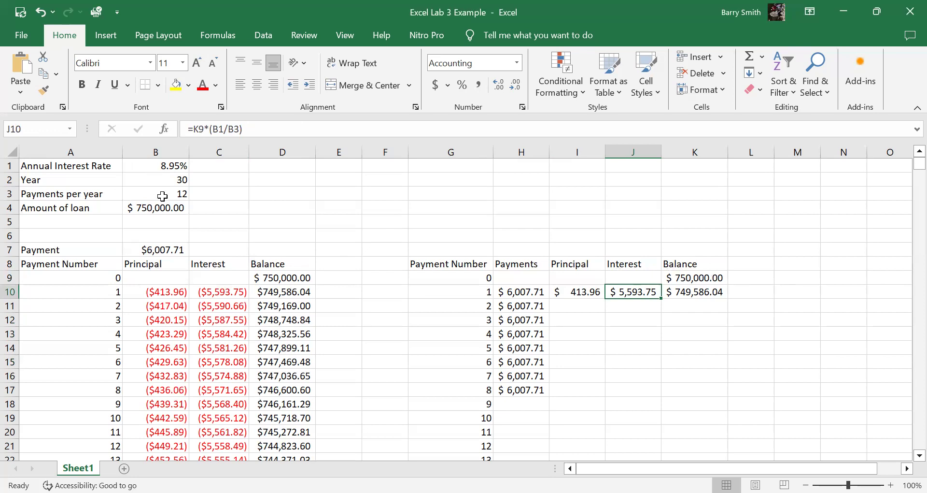
pyautogui.click(217, 135)
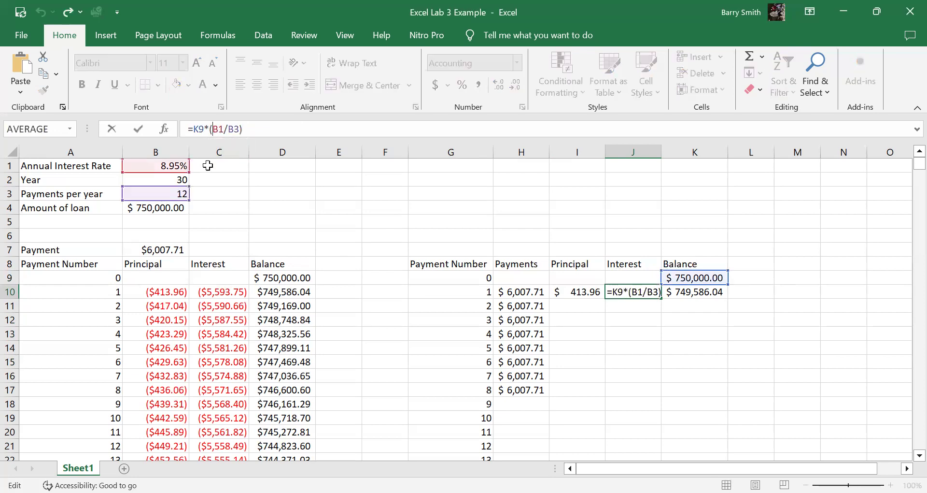
pyautogui.press('F4')
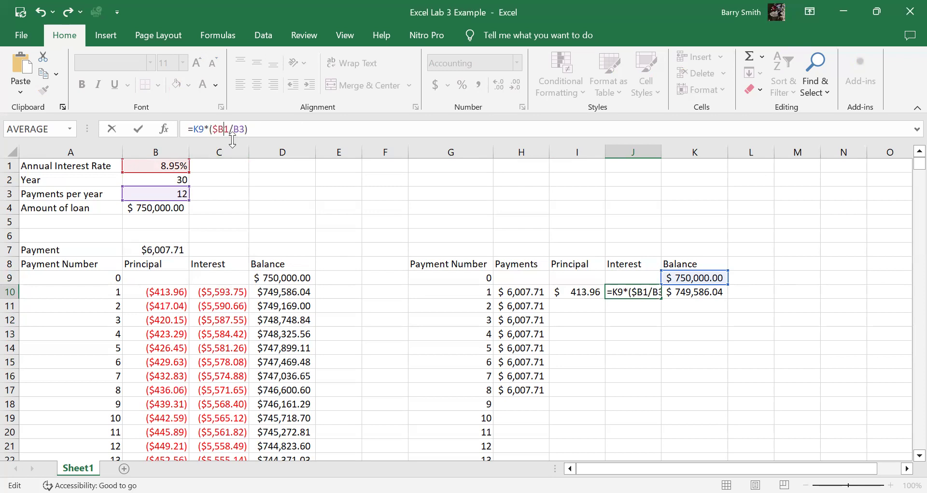
pyautogui.press('F4')
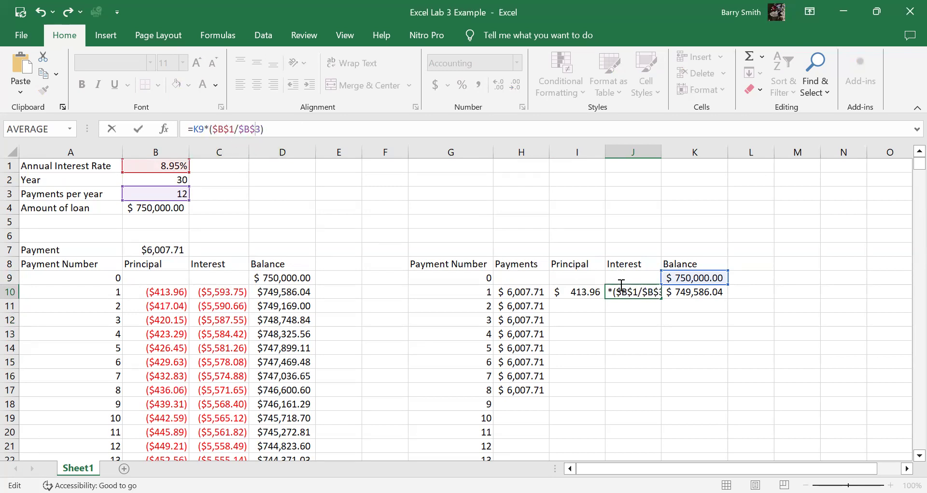
pyautogui.press('Return')
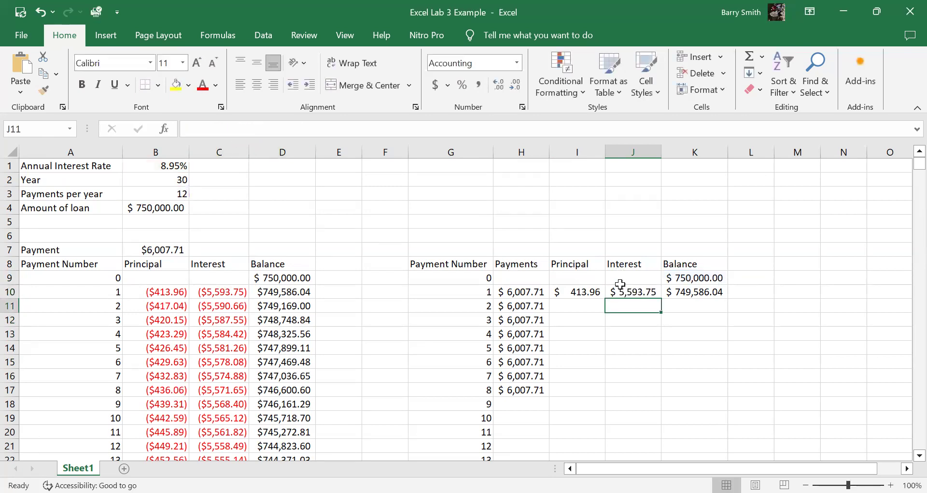
# Step: Check the balance, interest and principal formulas of payment 1 in K10, J10 and I10 and the starting balance in K9
pyautogui.click(681, 292)
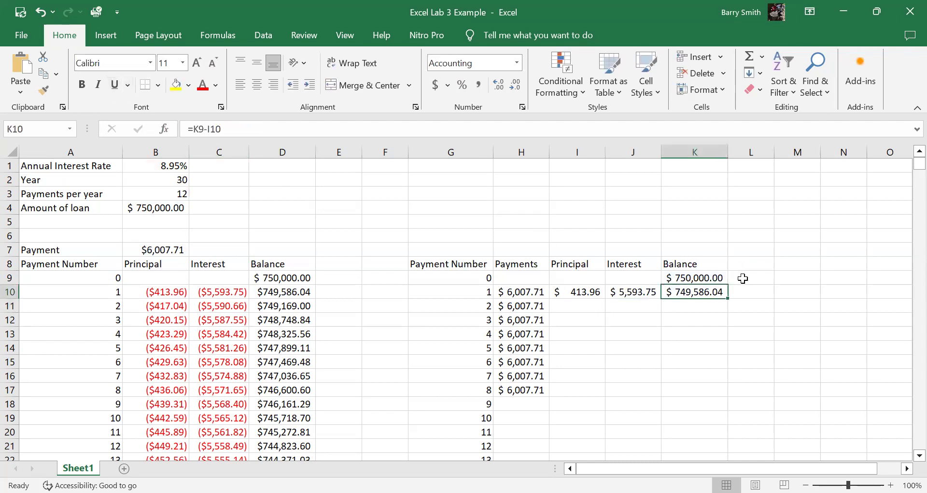
pyautogui.click(628, 292)
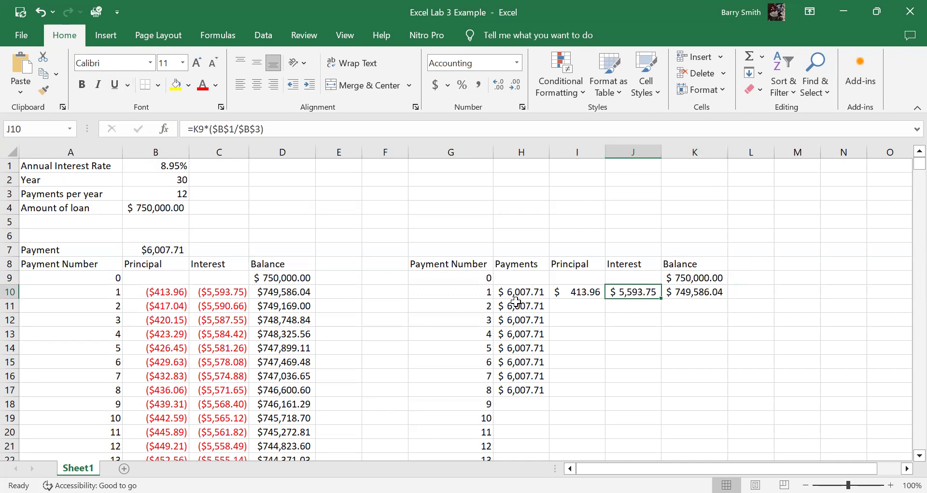
pyautogui.click(580, 293)
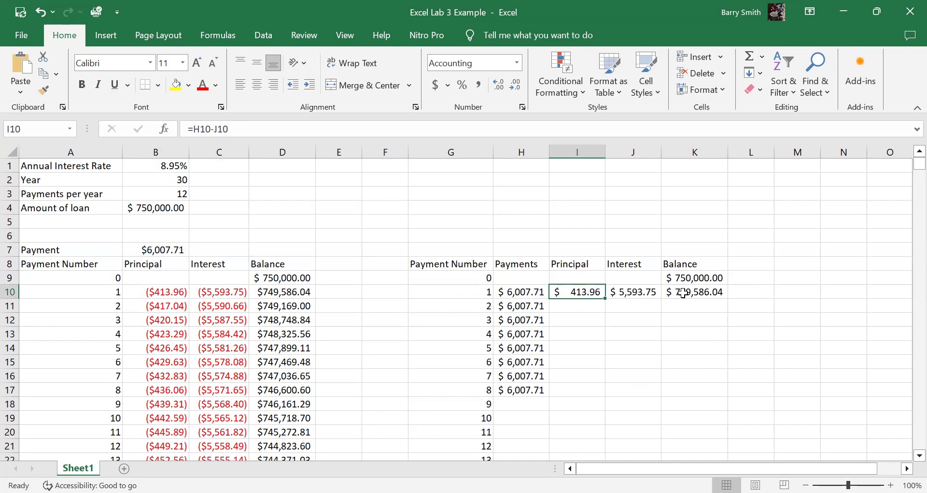
pyautogui.click(701, 278)
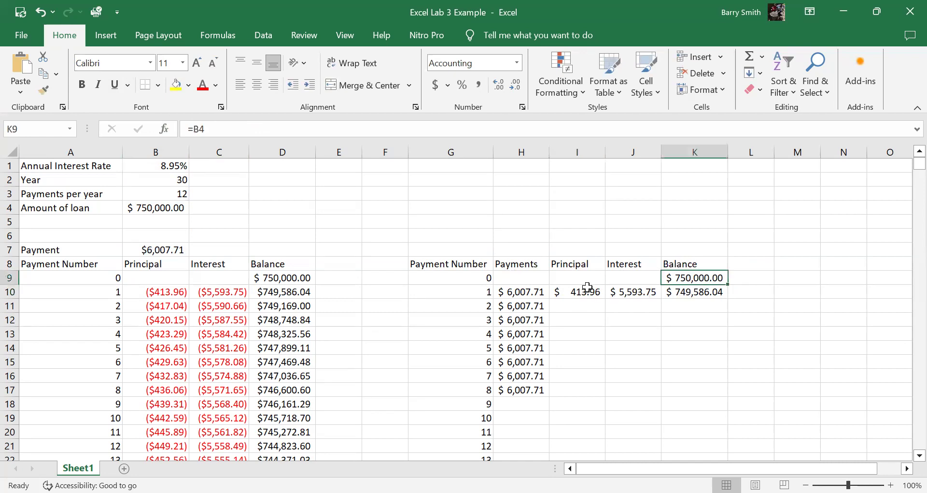
pyautogui.click(570, 293)
pyautogui.click(705, 292)
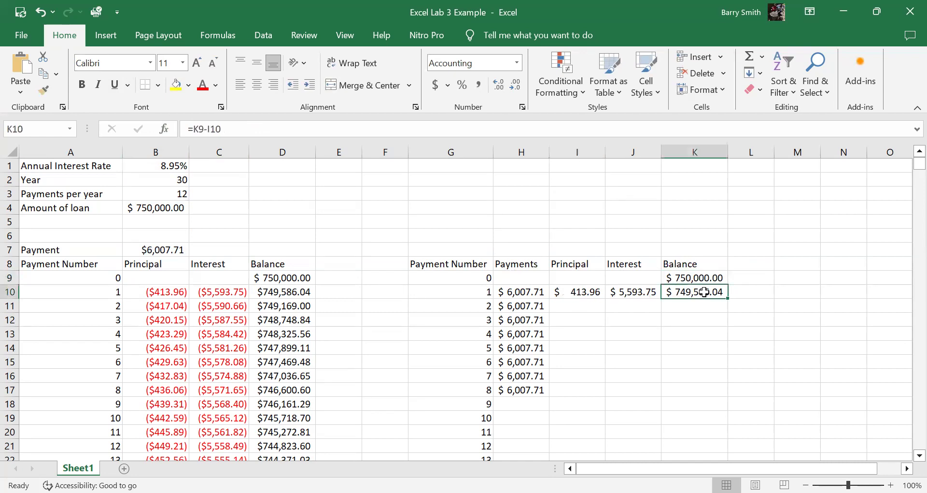
# Step: Fill the principal, interest and balance formulas from I10:K10 down to row 17 and check the interest formula in J14
pyautogui.moveTo(580, 294); pyautogui.dragTo(684, 301)
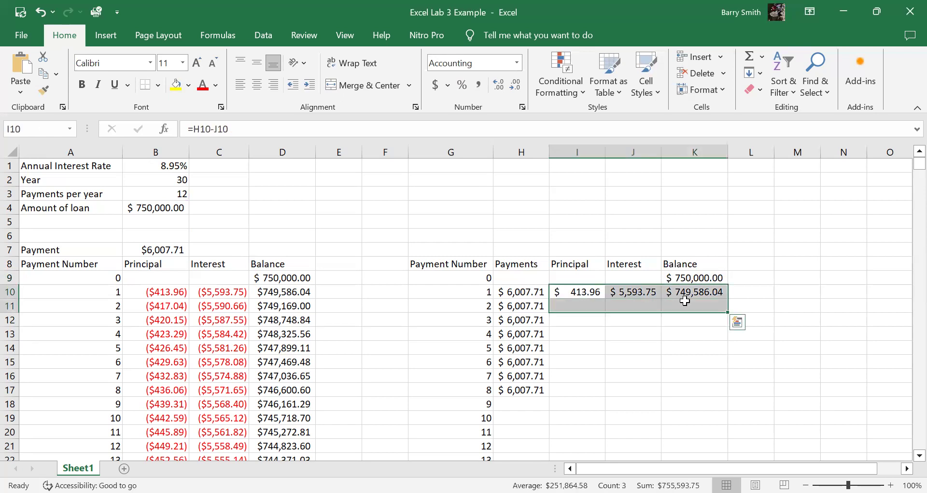
pyautogui.keyDown('shift'); pyautogui.click(706, 389); pyautogui.keyUp('shift')
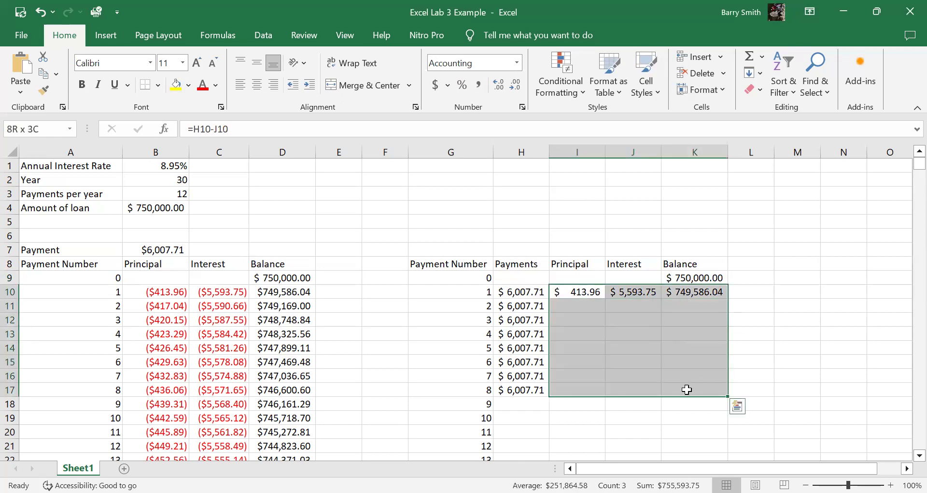
pyautogui.hotkey('ctrl', 'd')
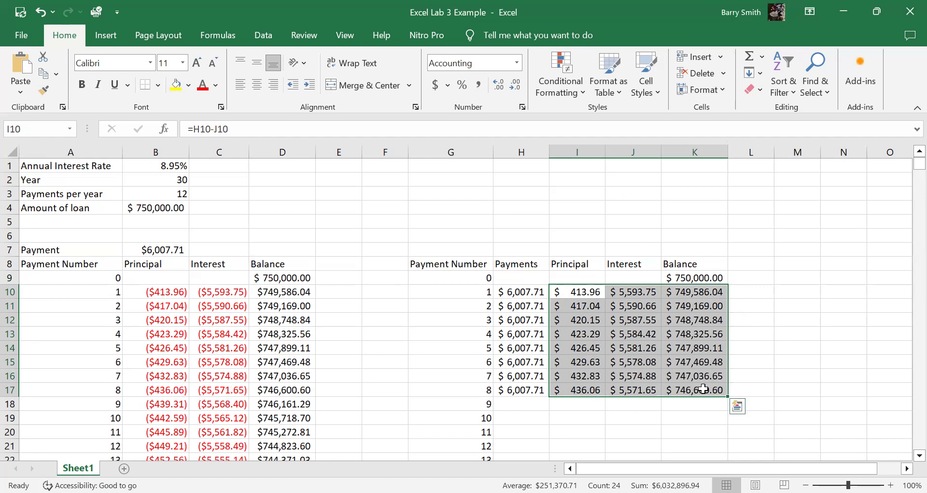
pyautogui.click(633, 348)
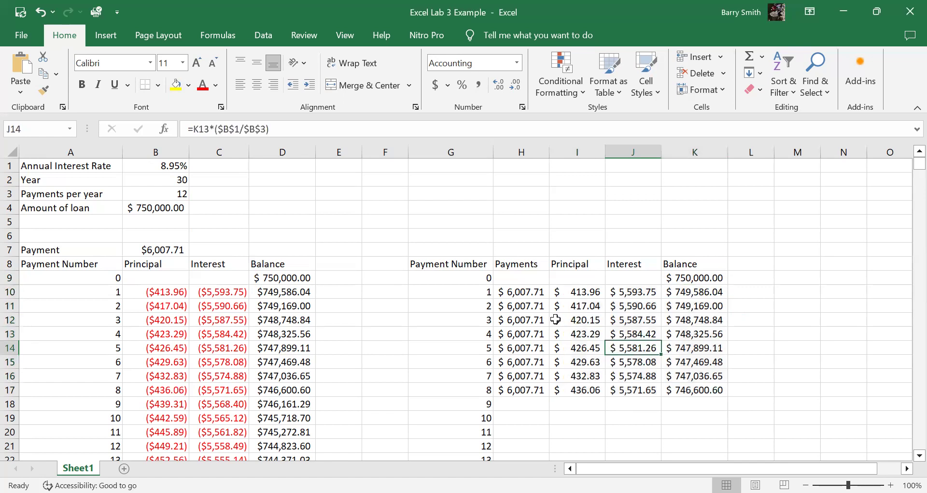
# Step: Fill the H17:K17 formulas down to payment 360 in row 369 and check the final balance in K369
pyautogui.moveTo(534, 389); pyautogui.dragTo(687, 430)
pyautogui.hotkey('ctrl', 'd')
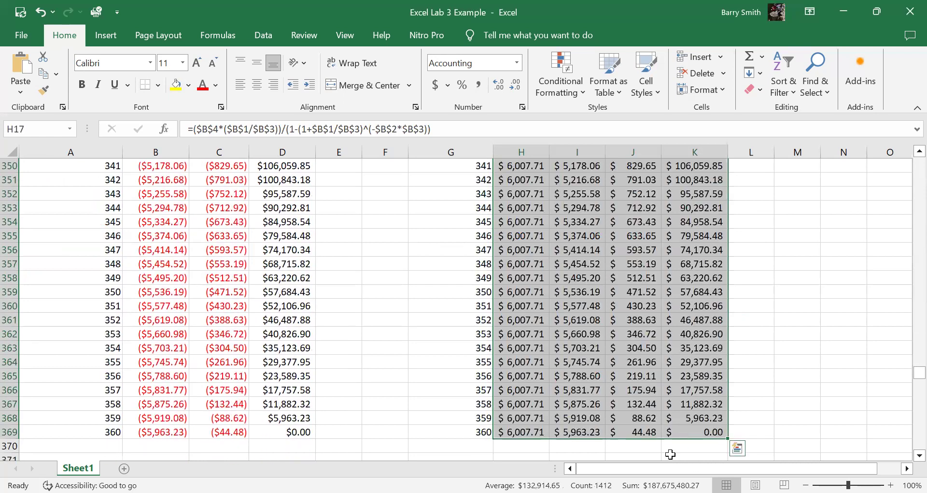
pyautogui.click(701, 430)
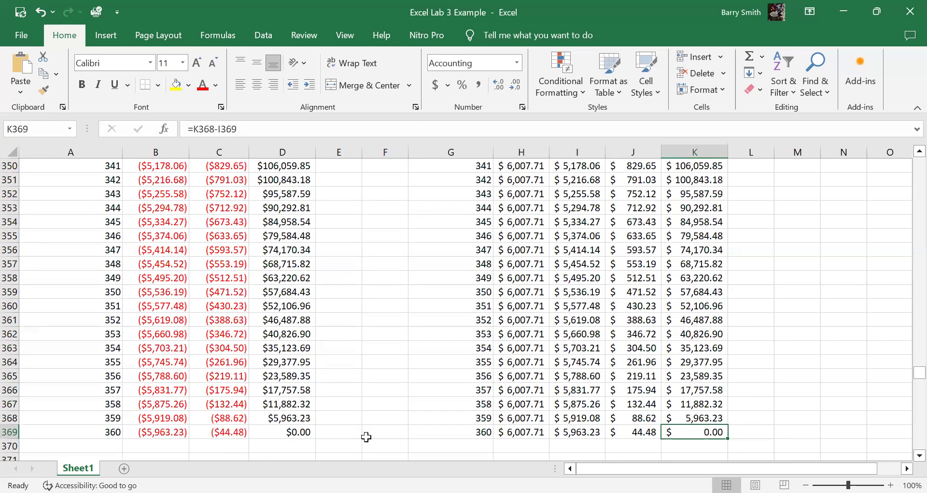
# Step: Compare the payment 360 formulas in row 369 of both schedules, and return to the start of the sheet
pyautogui.click(174, 430)
pyautogui.click(213, 432)
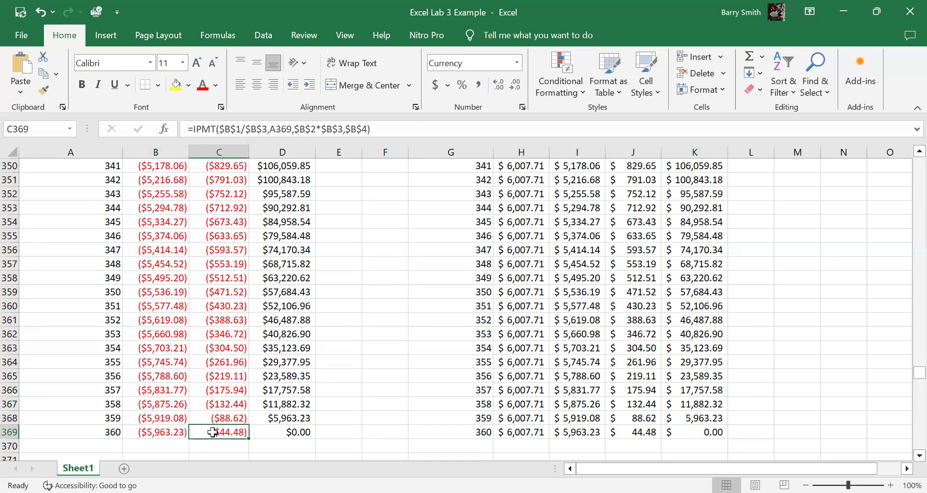
pyautogui.moveTo(520, 441); pyautogui.dragTo(626, 432)
pyautogui.click(626, 431)
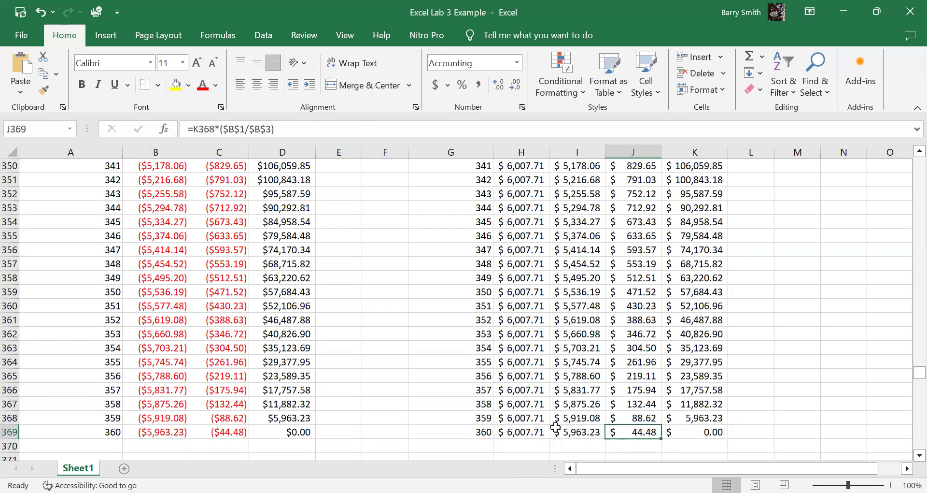
pyautogui.click(518, 433)
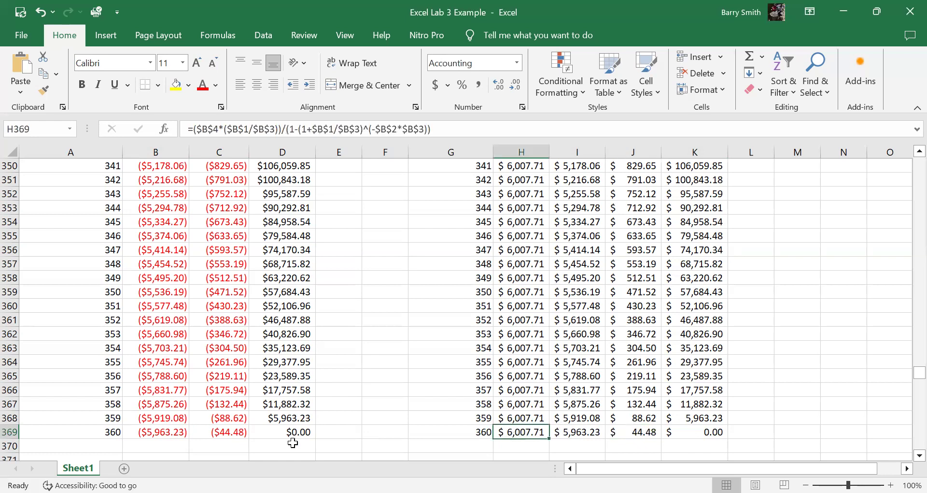
pyautogui.click(579, 434)
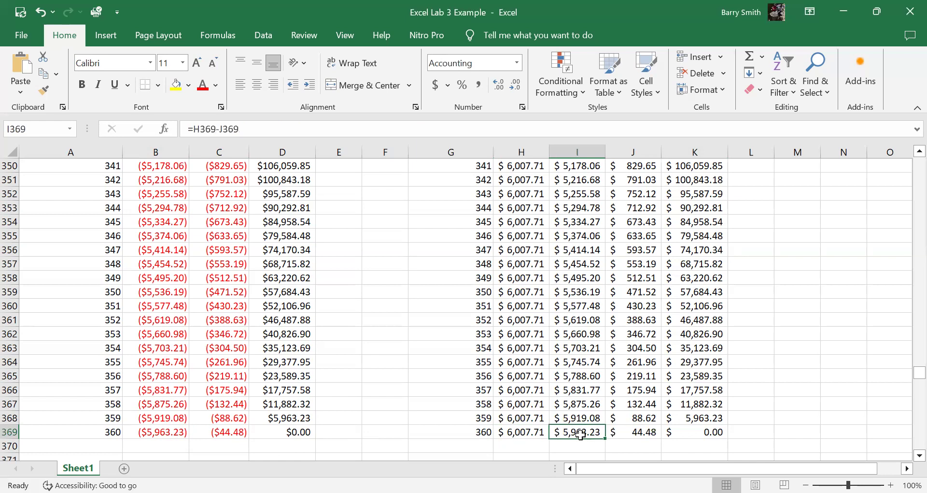
pyautogui.click(632, 431)
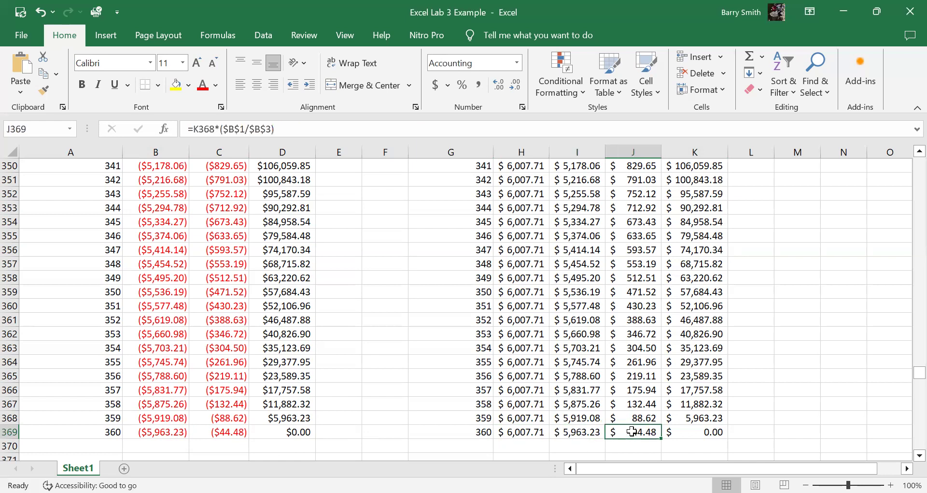
pyautogui.click(719, 431)
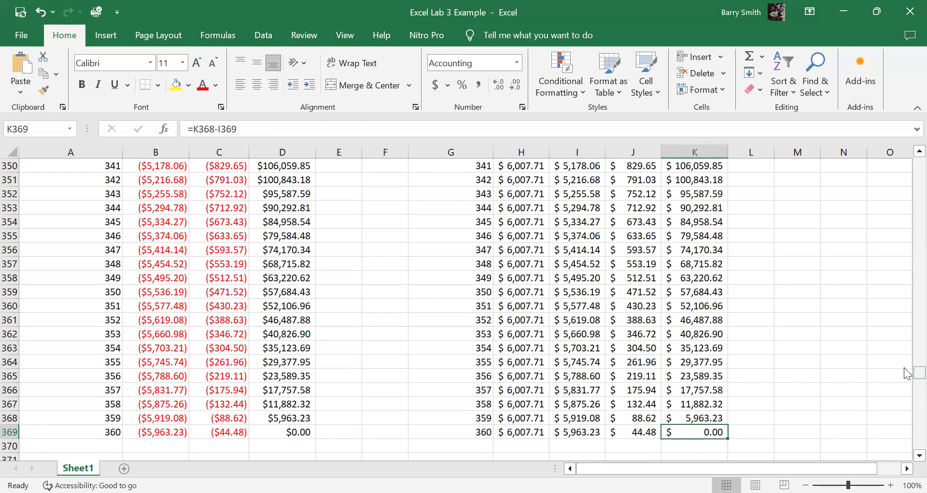
pyautogui.moveTo(908, 369); pyautogui.dragTo(907, 114)
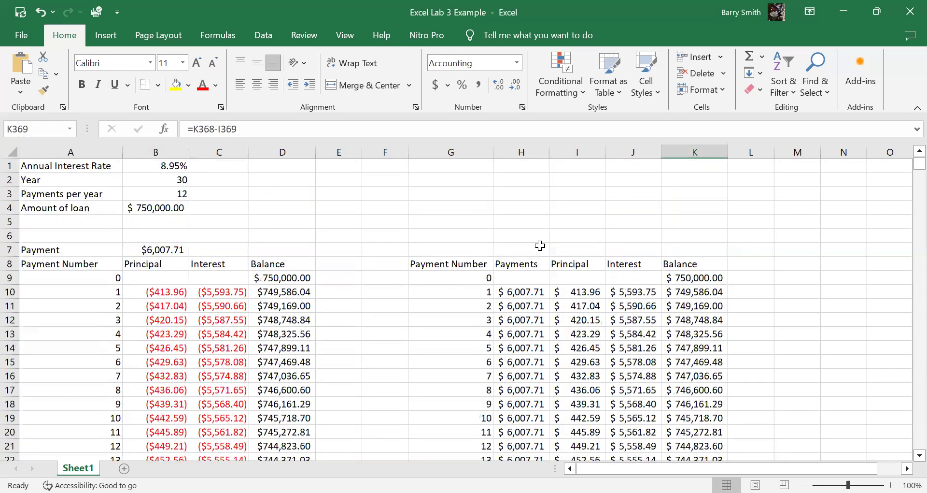